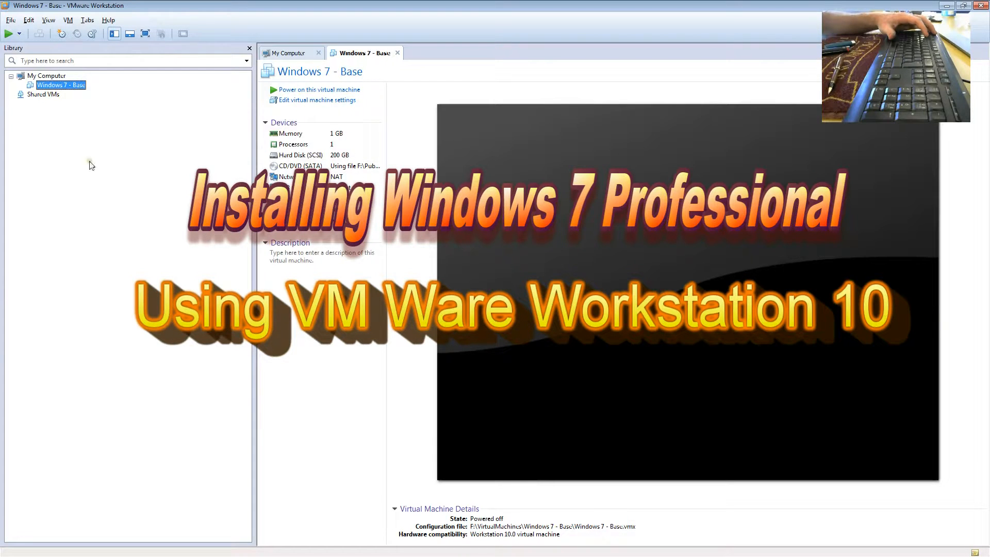
# Step: Power on the Windows 7 - Base virtual machine
pyautogui.rightClick(64, 85)
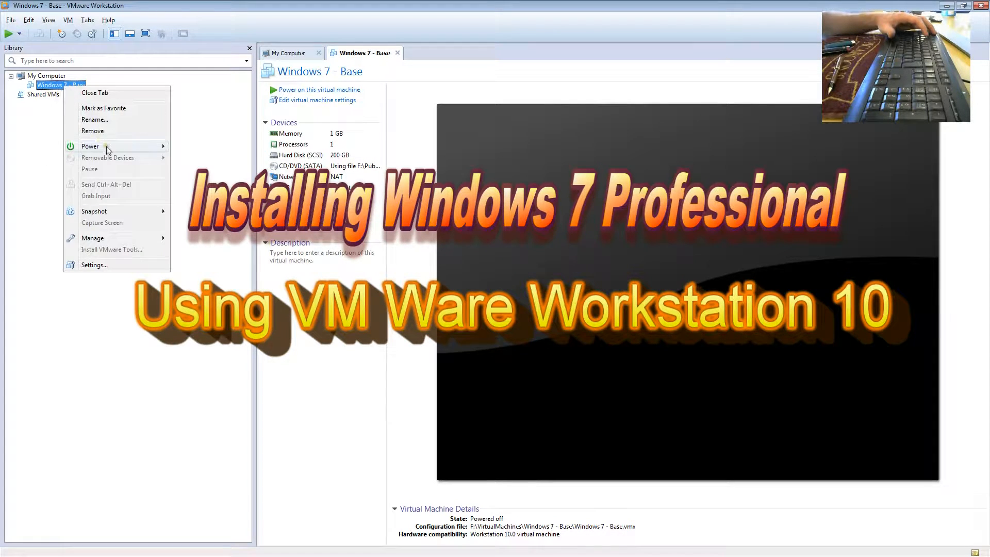
pyautogui.moveTo(108, 148)
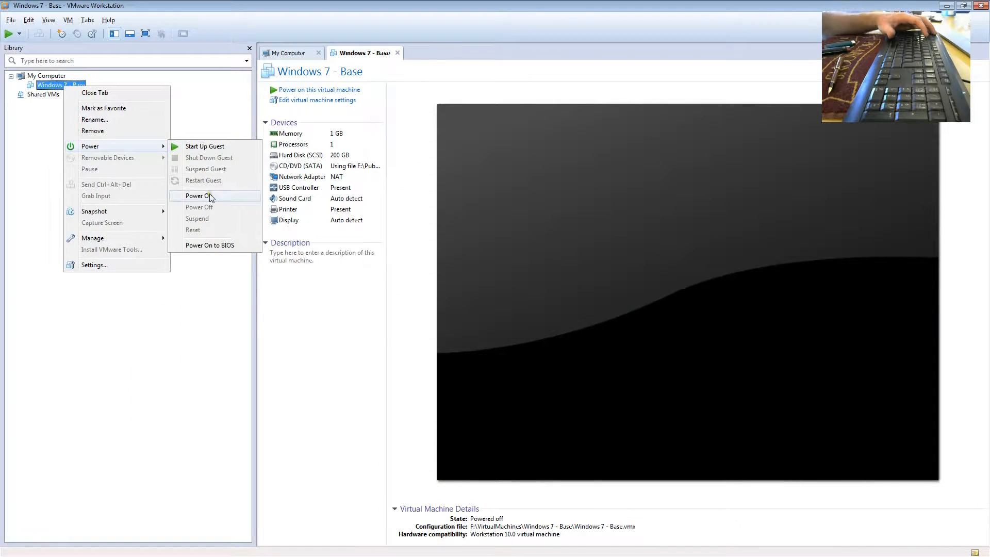
pyautogui.click(210, 195)
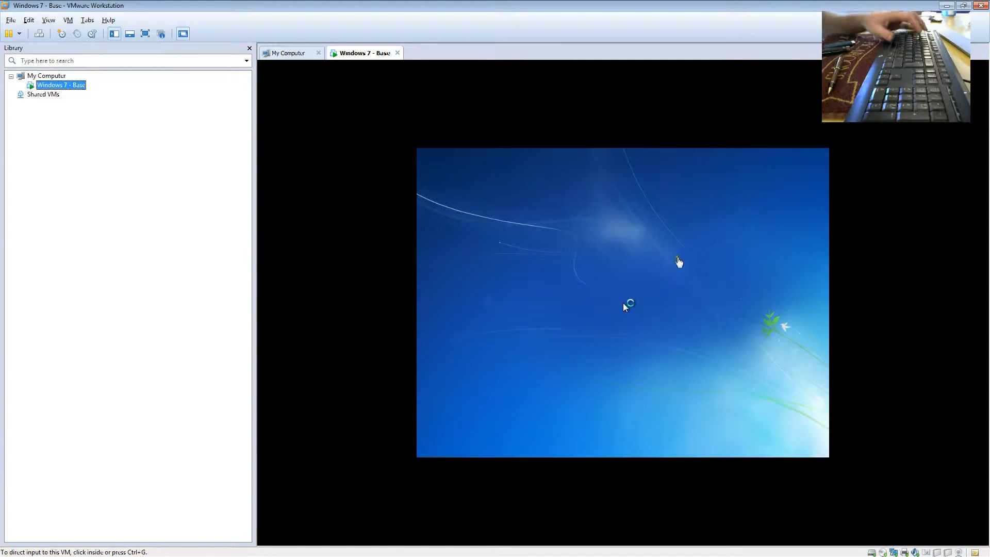
# Step: Release the cursor from the virtual machine and narrow the Library pane to enlarge the guest display area
pyautogui.click(697, 267)
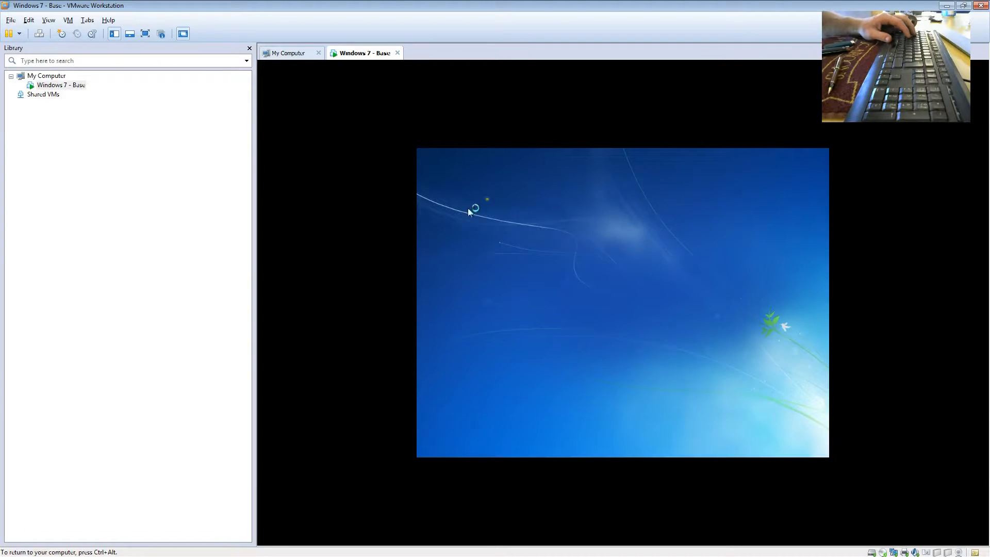
pyautogui.hotkey('ctrl', 'alt')
pyautogui.moveTo(253, 173); pyautogui.dragTo(113, 197)
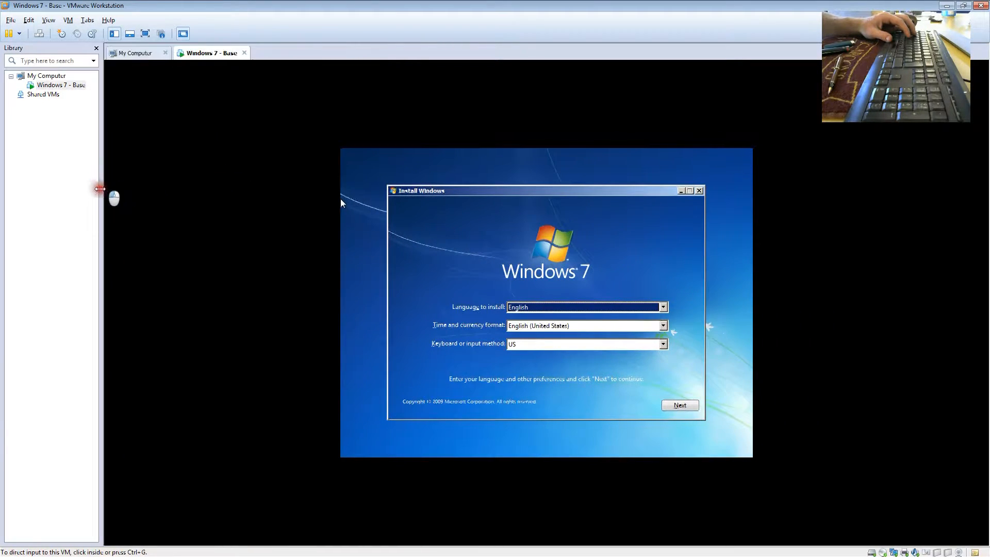
# Step: Accept English, English (United States) and the US keyboard in Windows Setup and start the installation
pyautogui.click(685, 279)
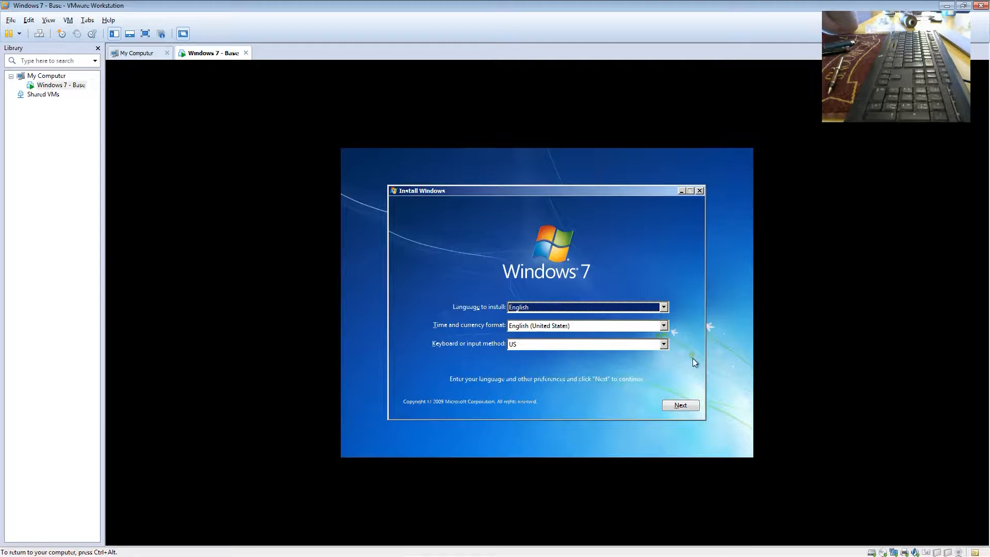
pyautogui.click(690, 409)
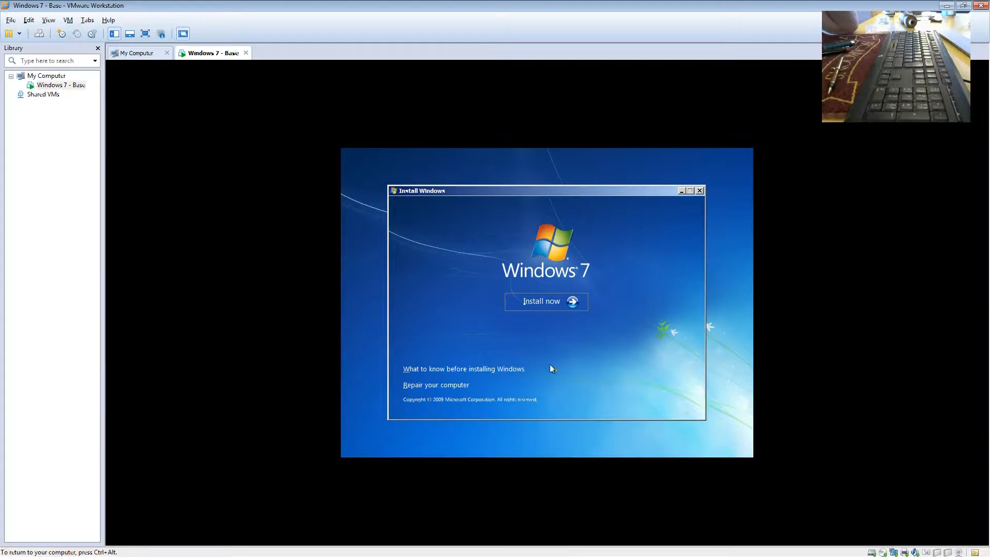
pyautogui.click(554, 302)
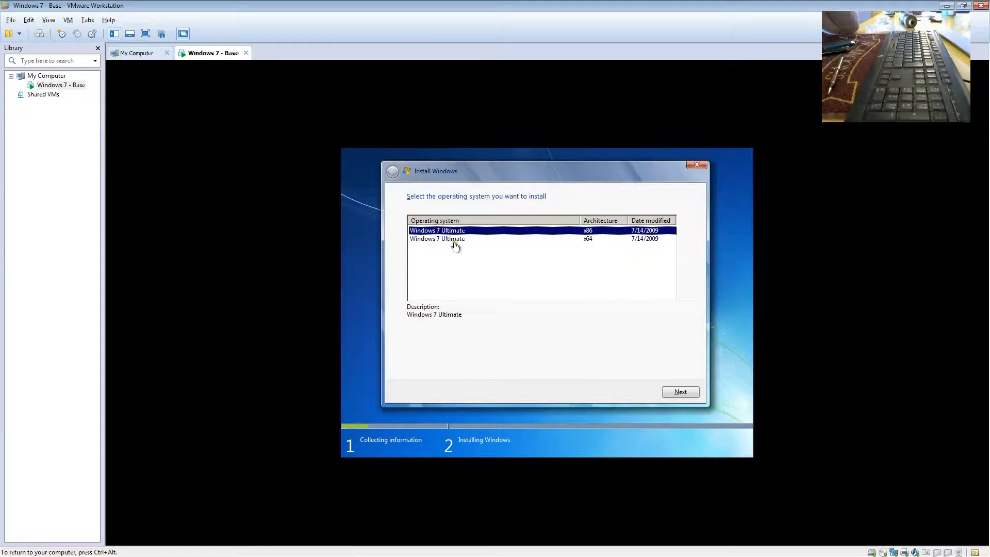
# Step: Choose the x64 edition of Windows 7 Ultimate as the operating system to install and continue
pyautogui.click(454, 240)
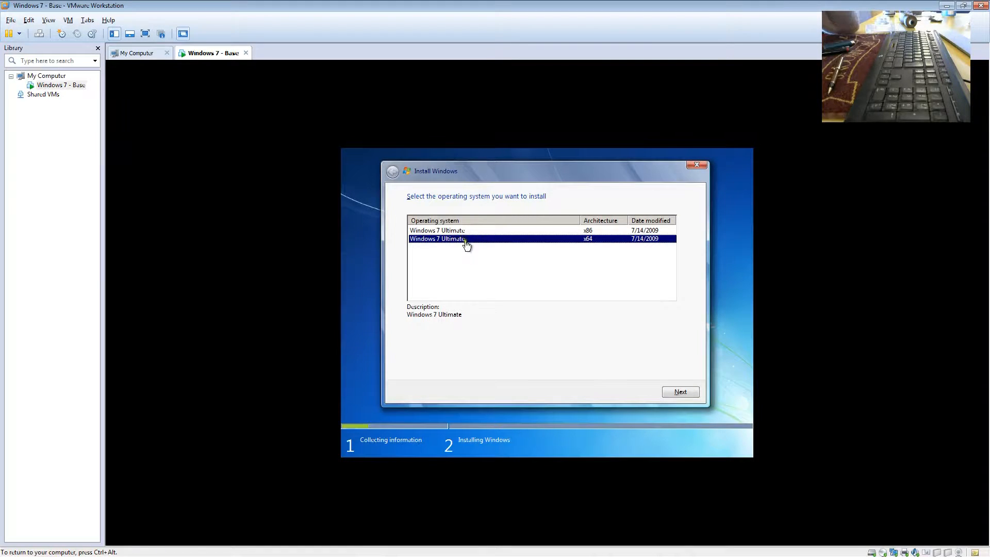
pyautogui.press('Up')
pyautogui.click(460, 239)
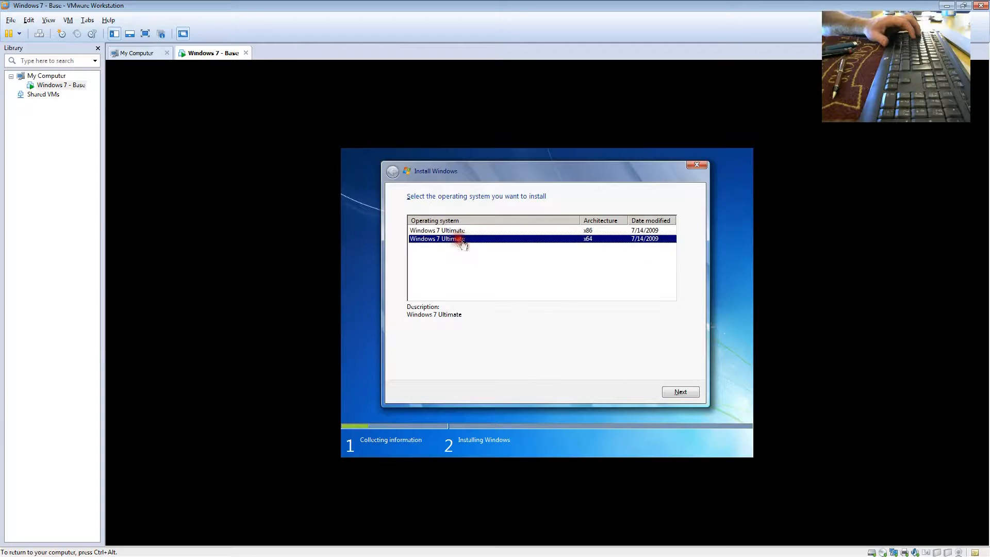
pyautogui.click(666, 393)
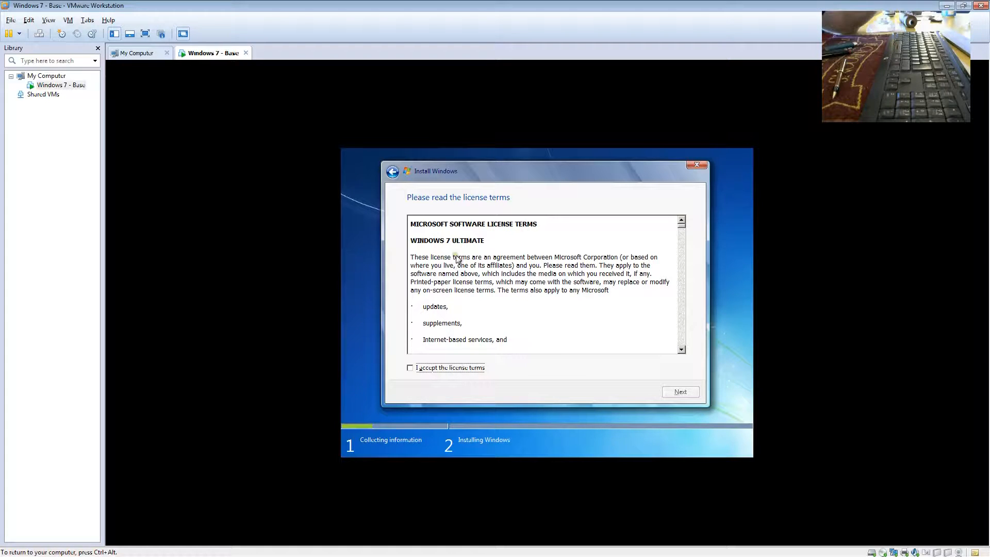
# Step: Accept the license terms and choose the Custom (advanced) installation type
pyautogui.click(420, 368)
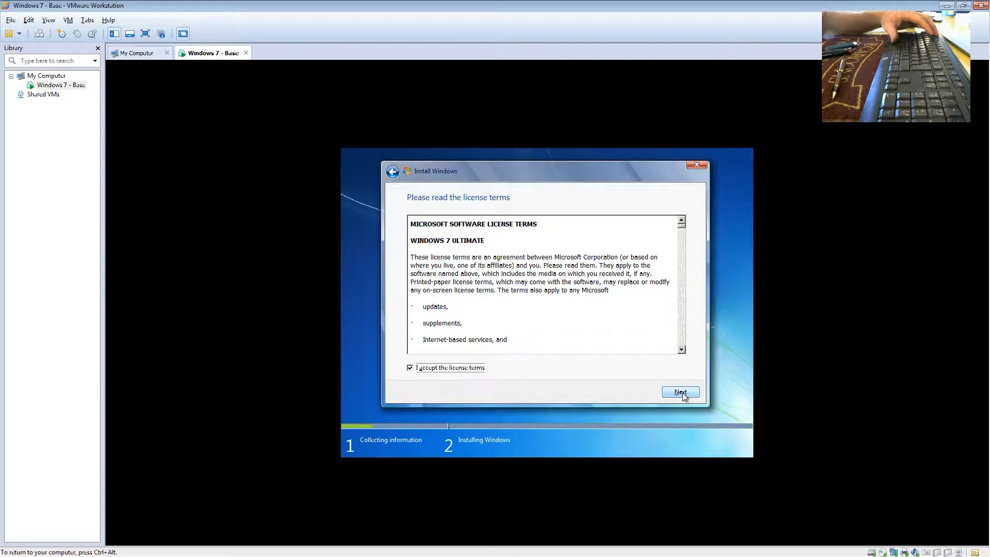
pyautogui.click(681, 392)
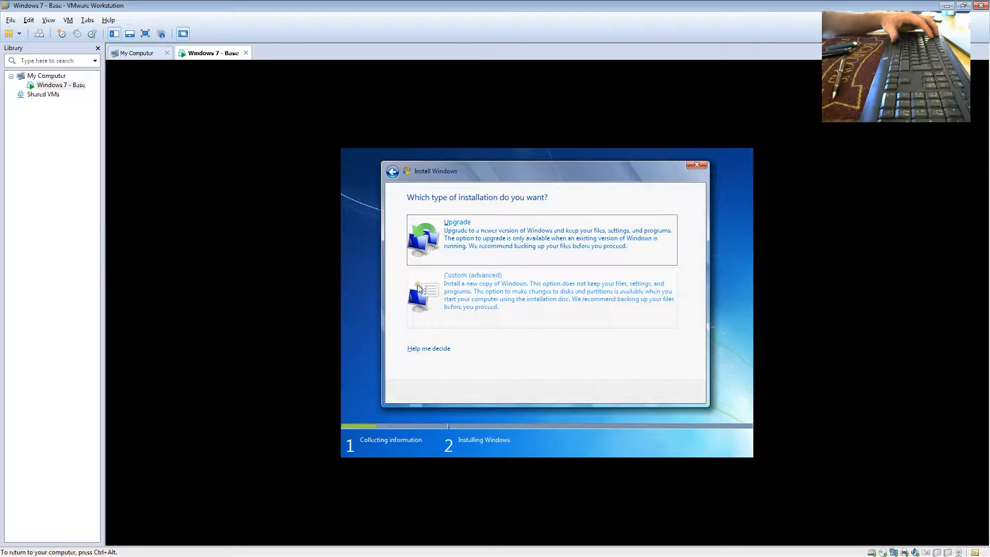
pyautogui.click(496, 298)
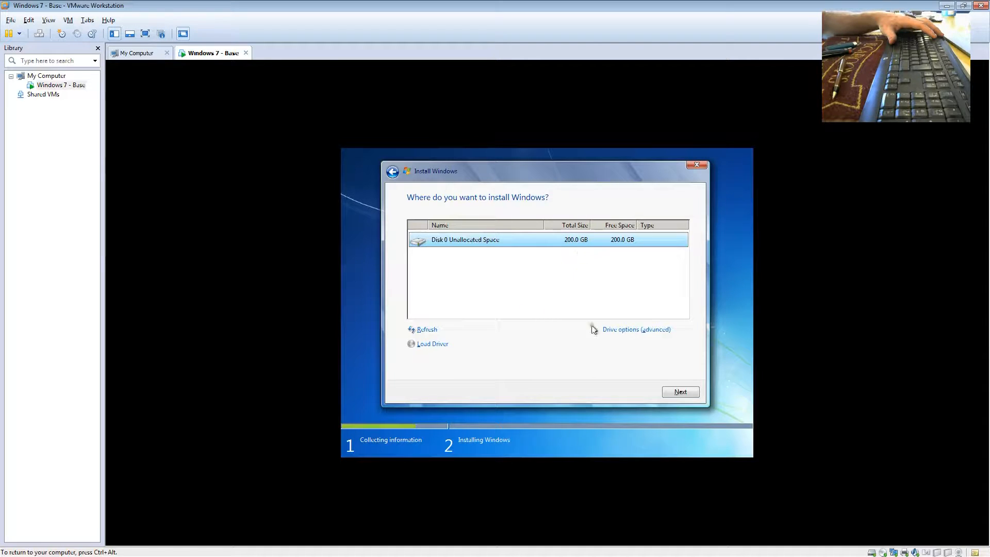
# Step: Create a new 204800 MB partition on Disk 0's unallocated space, allowing Windows to add partitions for system files
pyautogui.click(629, 330)
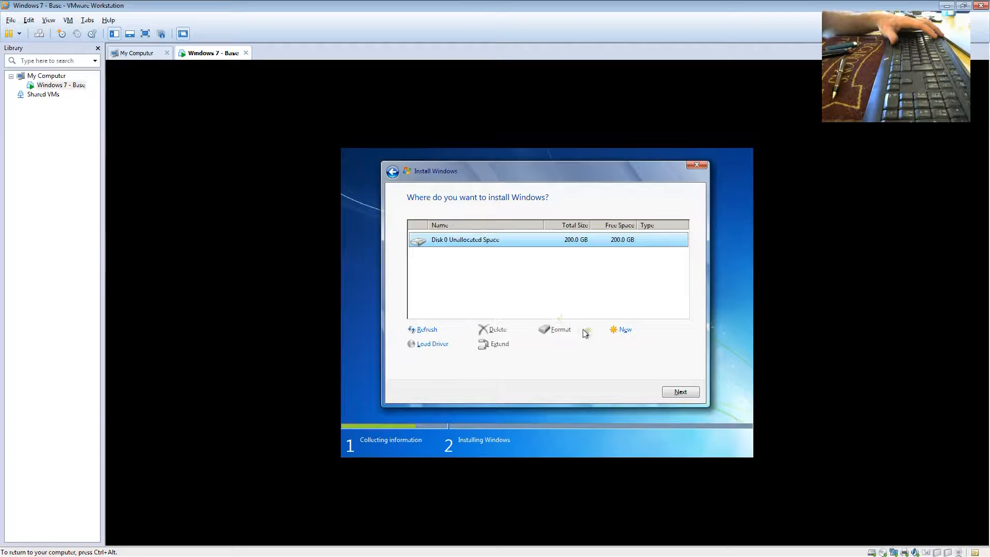
pyautogui.click(627, 332)
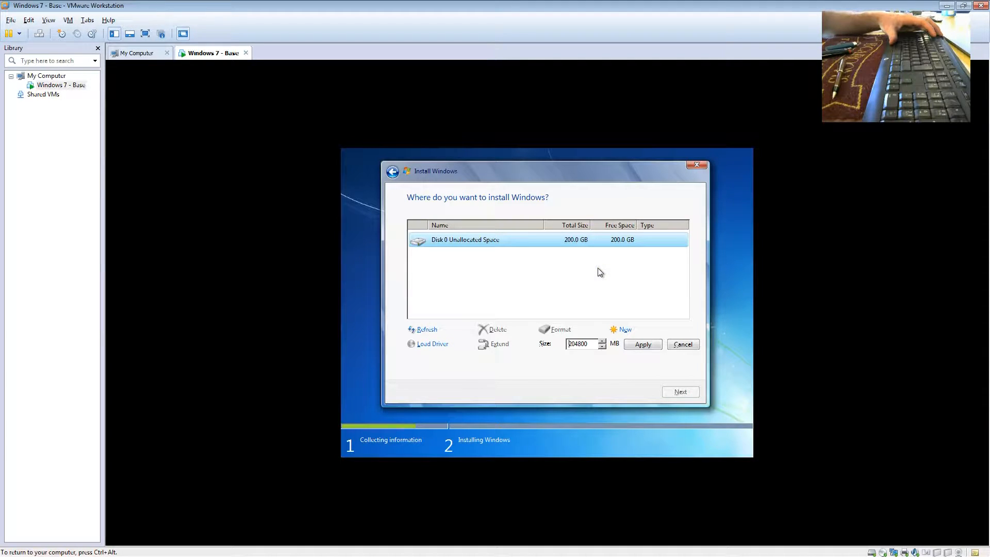
pyautogui.hotkey('ctrl', 'alt')
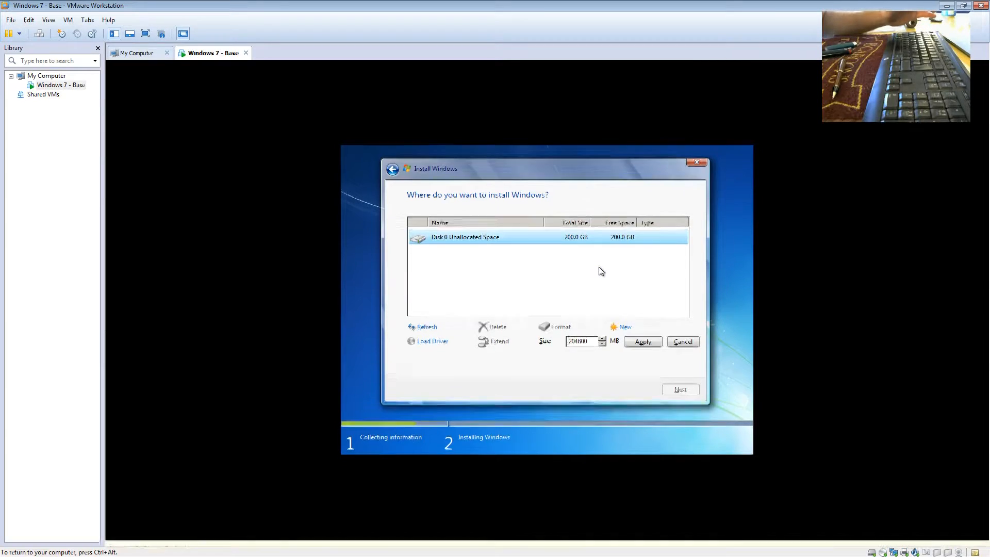
pyautogui.click(467, 207)
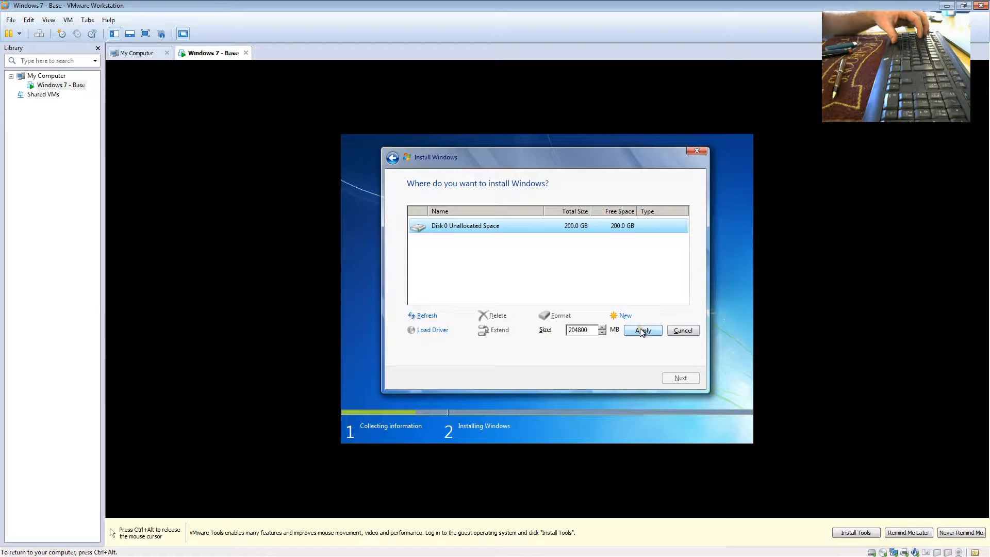
pyautogui.moveTo(642, 336)
pyautogui.mouseDown()
pyautogui.moveTo(571, 335)
pyautogui.moveTo(641, 329)
pyautogui.mouseUp()
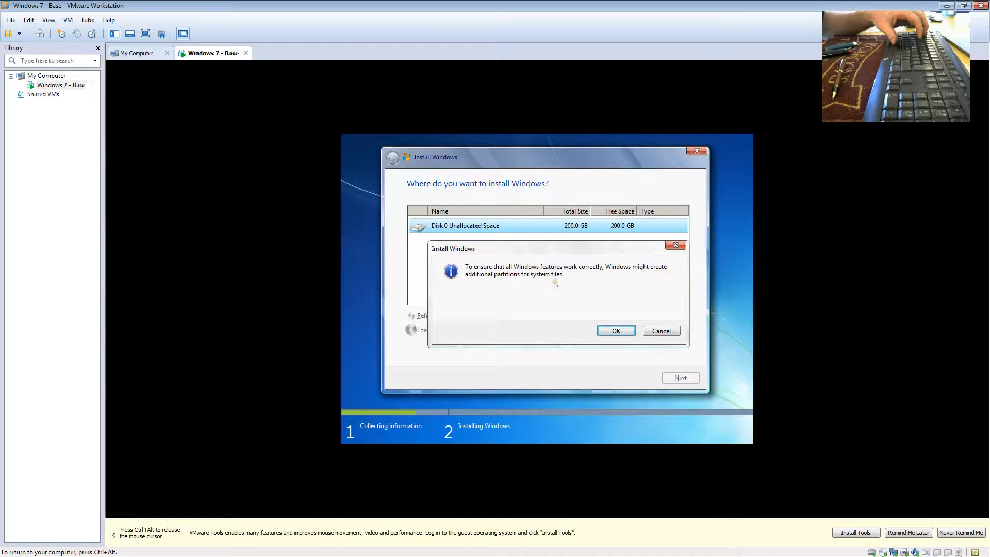
pyautogui.click(616, 331)
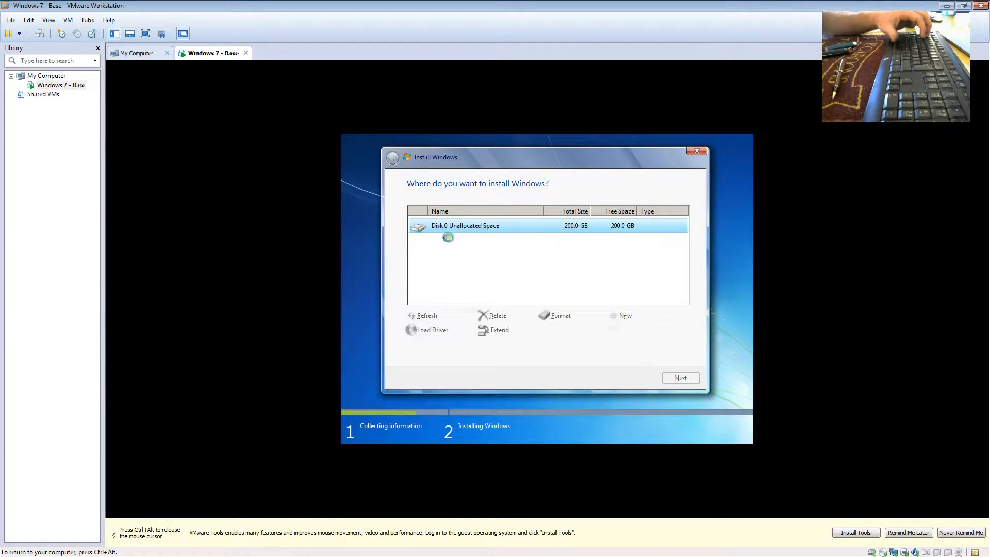
# Step: Format Disk 0 Partition 2, accepting the data loss warning, and start installing Windows on that partition
pyautogui.click(486, 225)
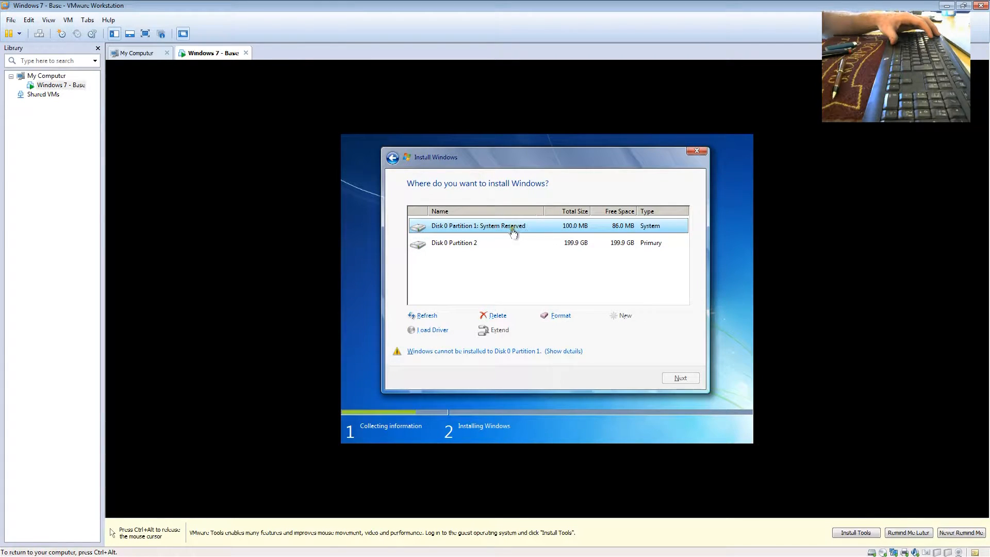
pyautogui.click(440, 242)
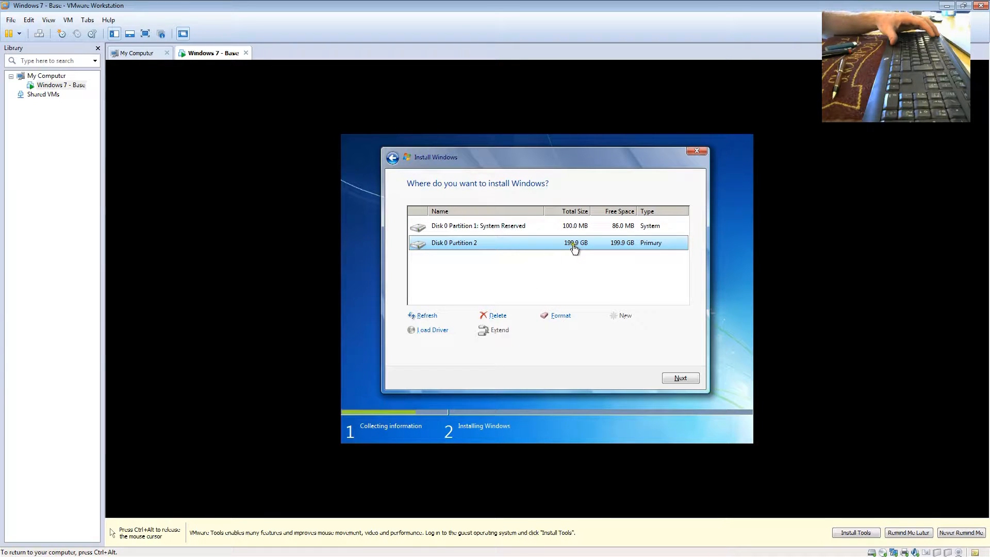
pyautogui.click(558, 315)
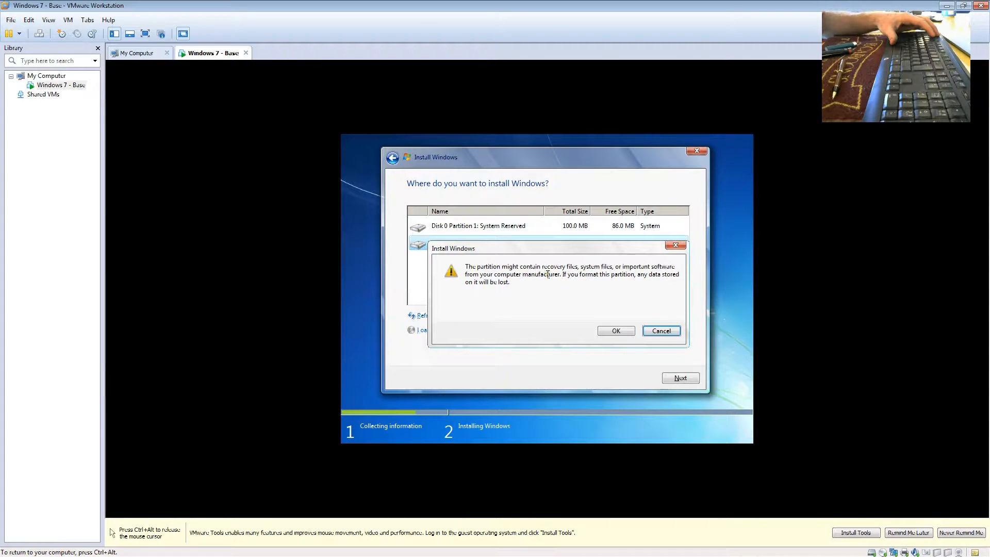
pyautogui.moveTo(559, 274); pyautogui.dragTo(627, 282)
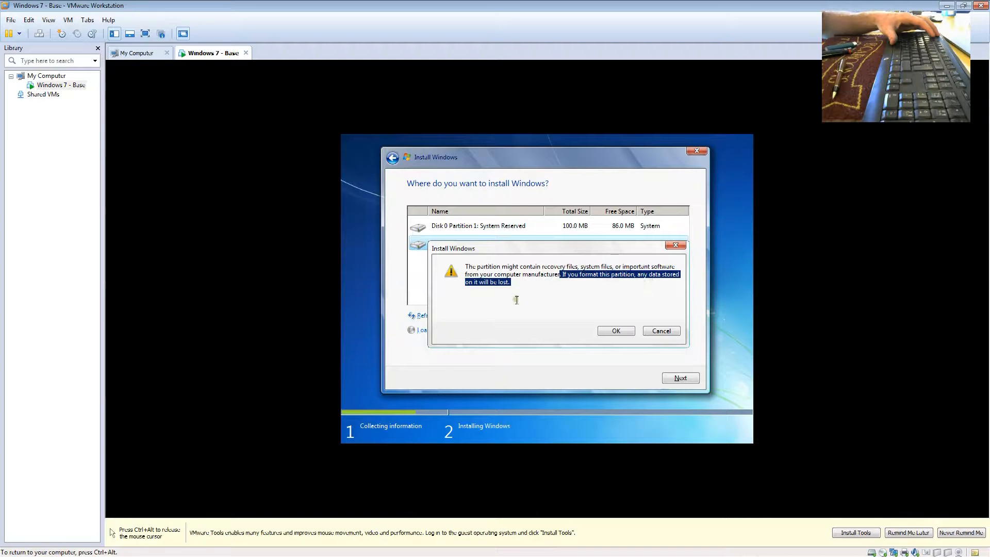
pyautogui.click(602, 294)
pyautogui.moveTo(531, 283); pyautogui.dragTo(482, 267)
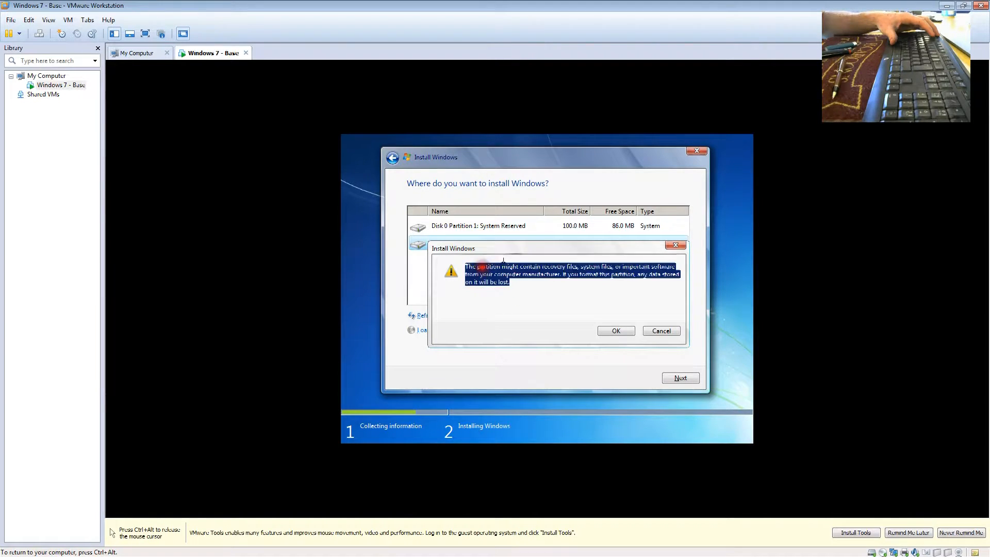
pyautogui.click(531, 285)
pyautogui.moveTo(532, 286); pyautogui.dragTo(462, 258)
pyautogui.moveTo(554, 250); pyautogui.dragTo(551, 289)
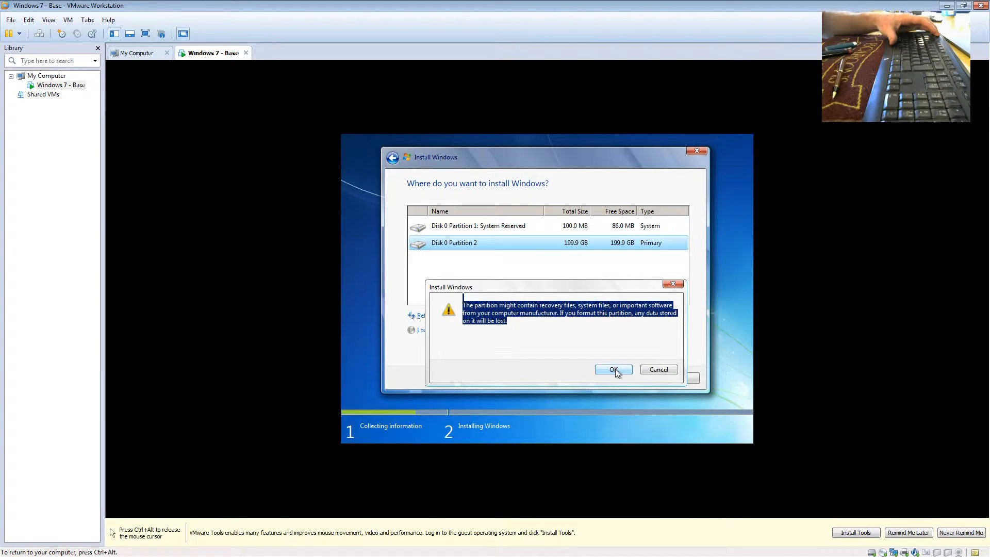
pyautogui.moveTo(615, 284); pyautogui.dragTo(593, 206)
pyautogui.click(588, 293)
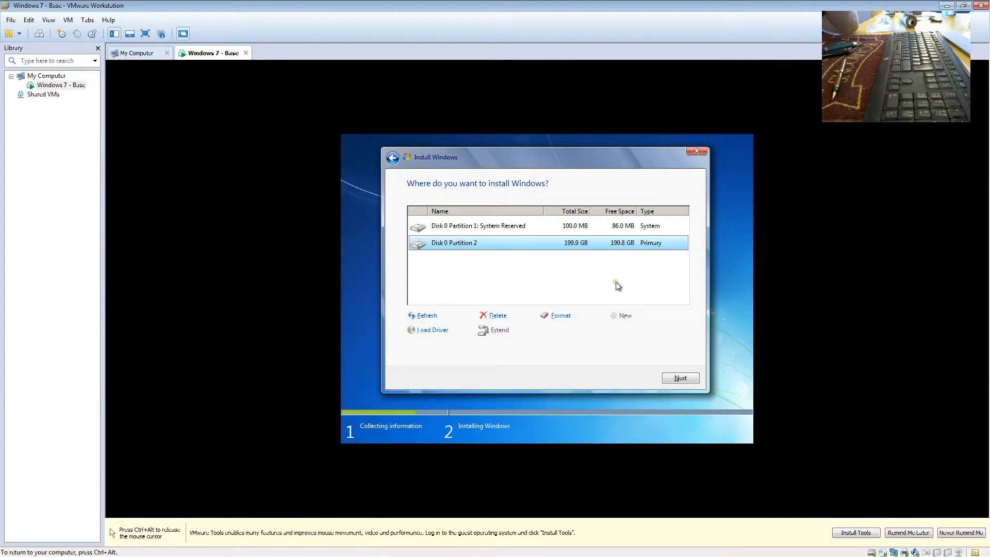
pyautogui.click(681, 380)
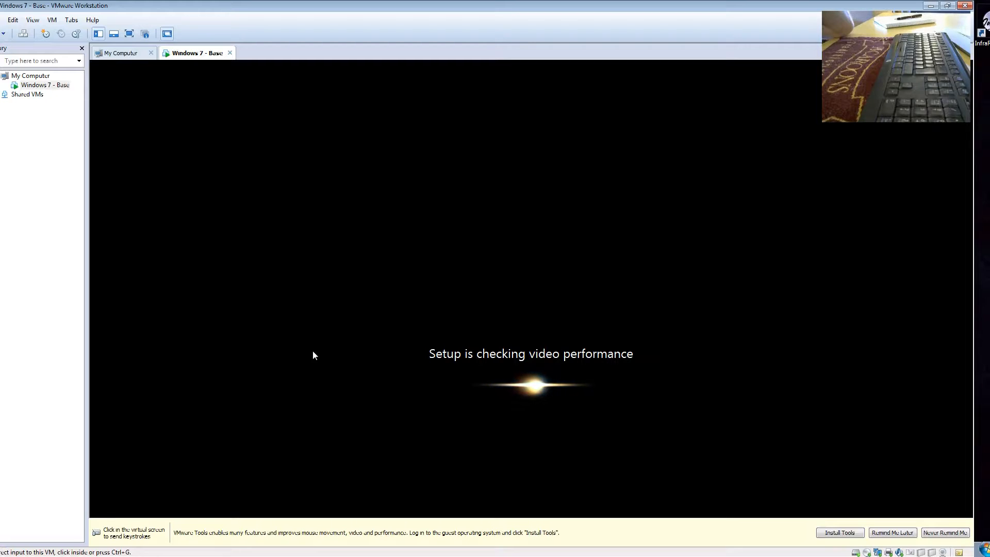
# Step: Set the account's user name to bytesabit with NetworkedMinds as the computer name, and continue to the password page
pyautogui.click(313, 351)
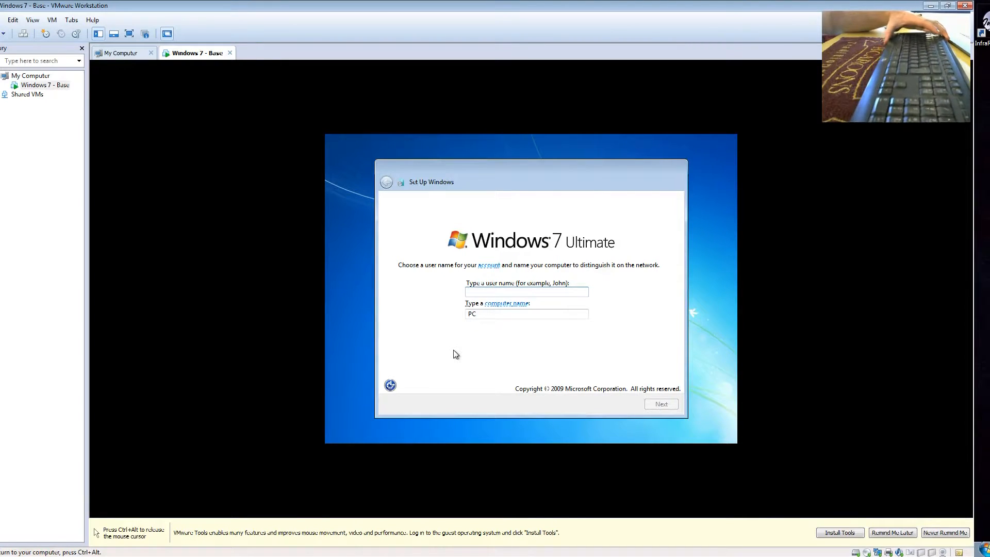
pyautogui.click(490, 291)
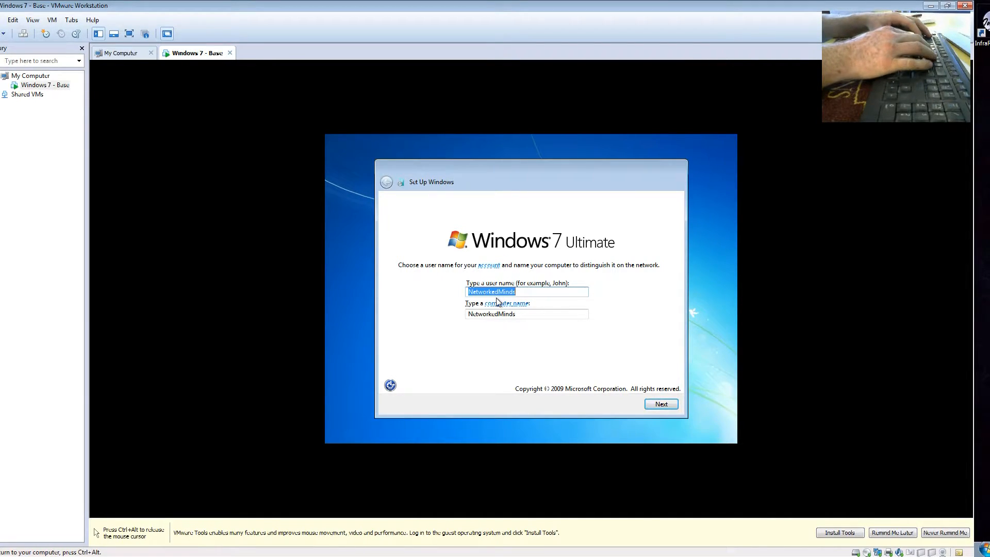
pyautogui.write('bytesabit')
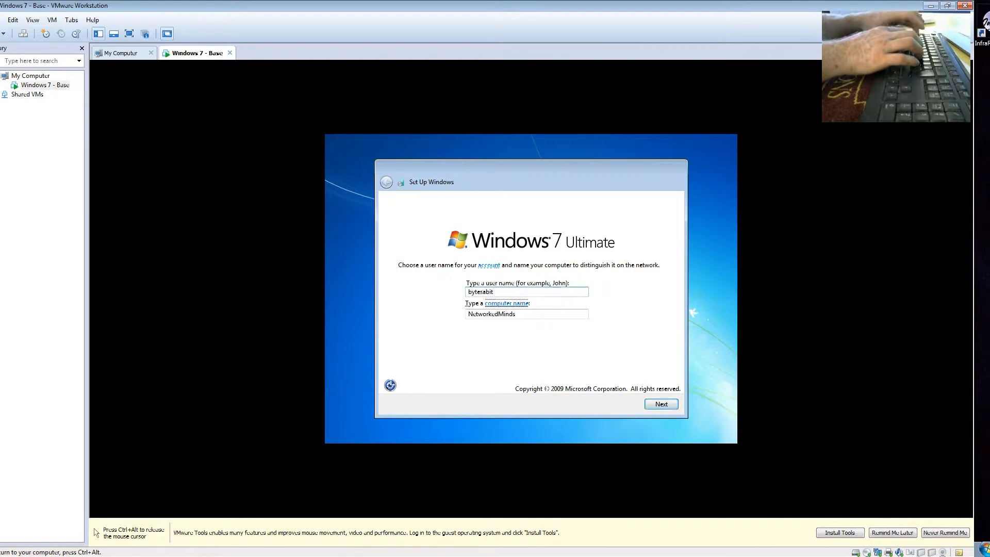
pyautogui.press('Tab')
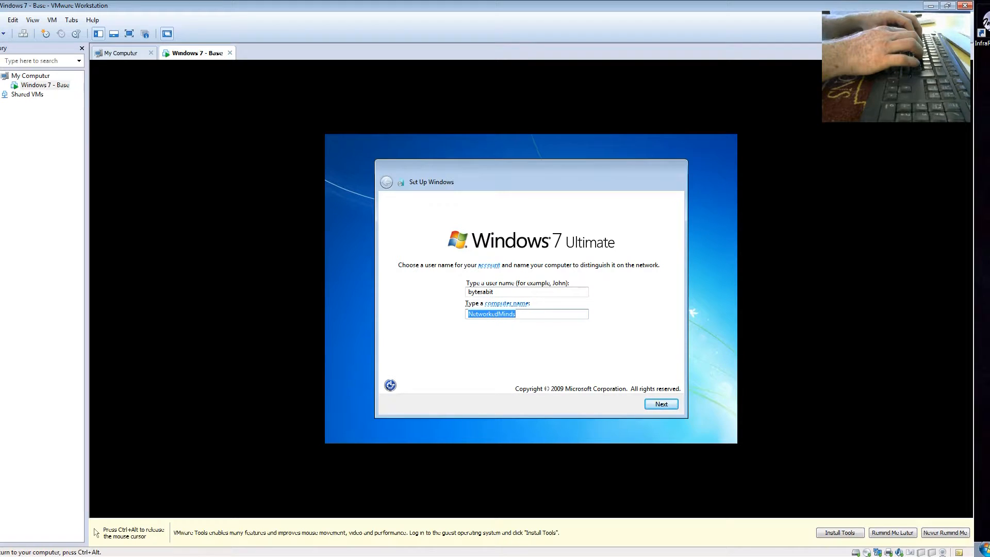
pyautogui.press('Return')
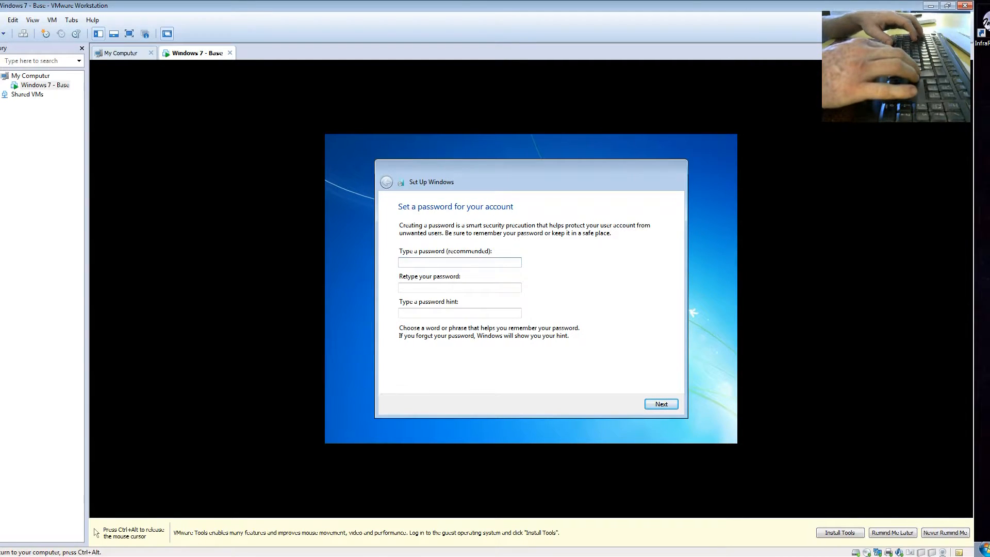
# Step: Leave the account password blank, set the password hint to "try hitting enter?", and continue to the product key page
pyautogui.press('Tab')
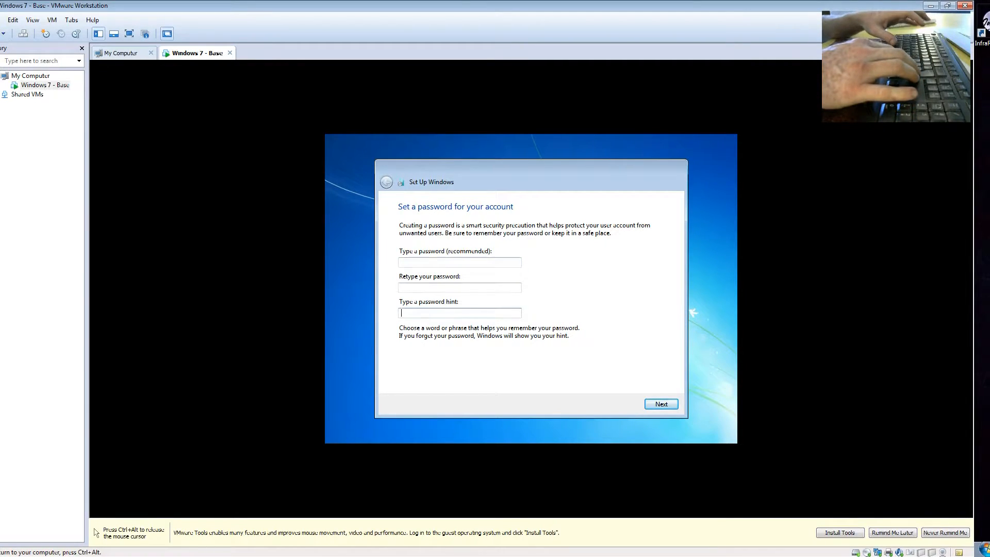
pyautogui.write('try')
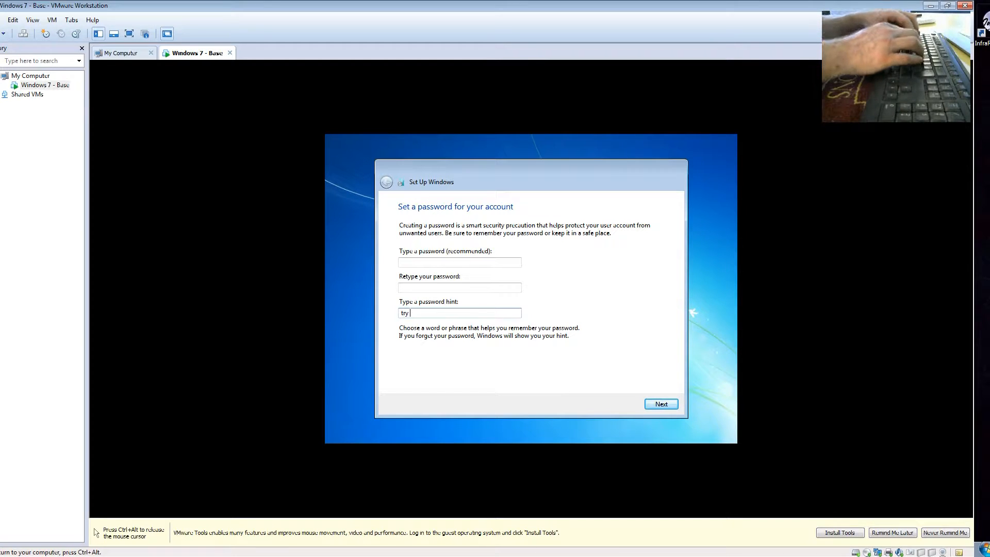
pyautogui.write(' hitting enter?')
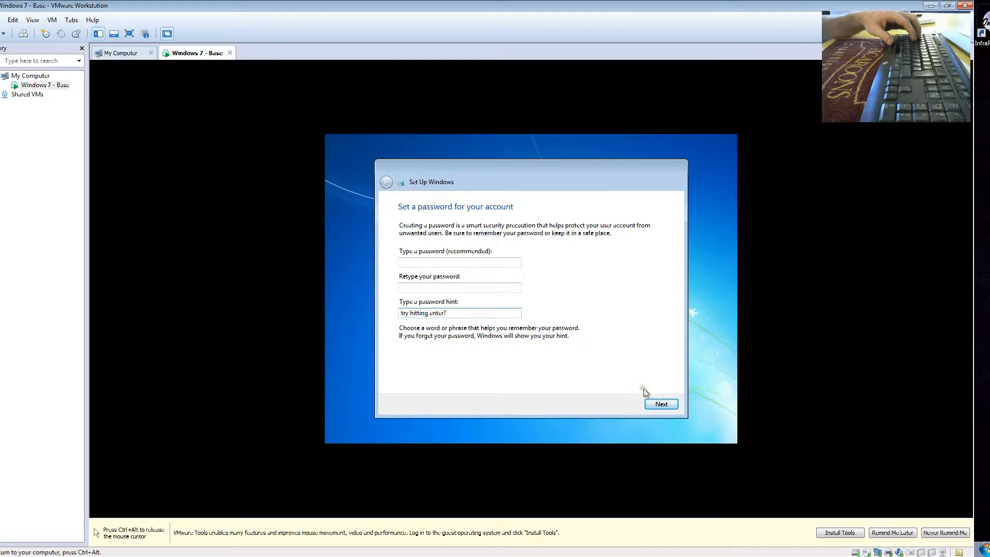
pyautogui.click(646, 405)
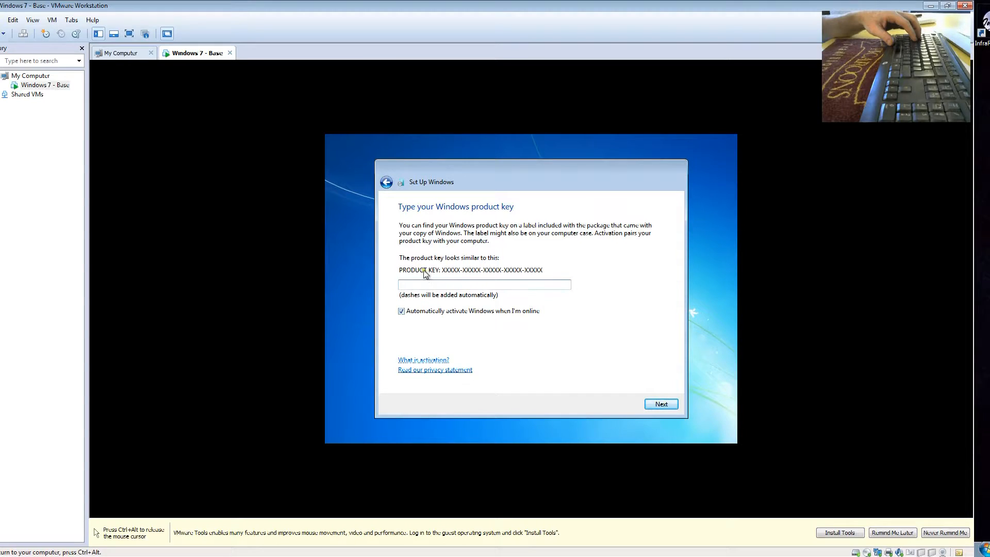
# Step: Continue past the product key page and choose the recommended settings for protecting and updating Windows
pyautogui.click(424, 286)
pyautogui.click(663, 405)
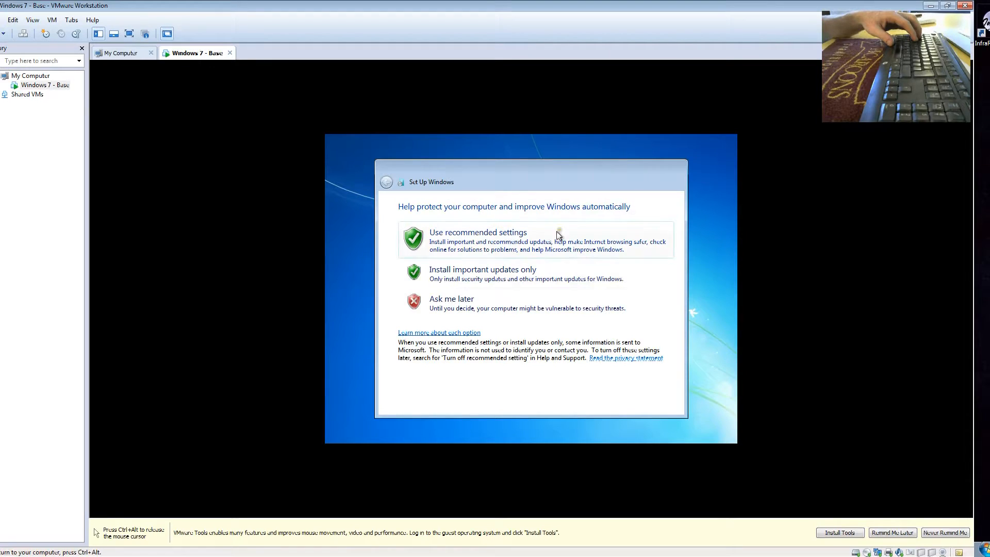
pyautogui.click(447, 242)
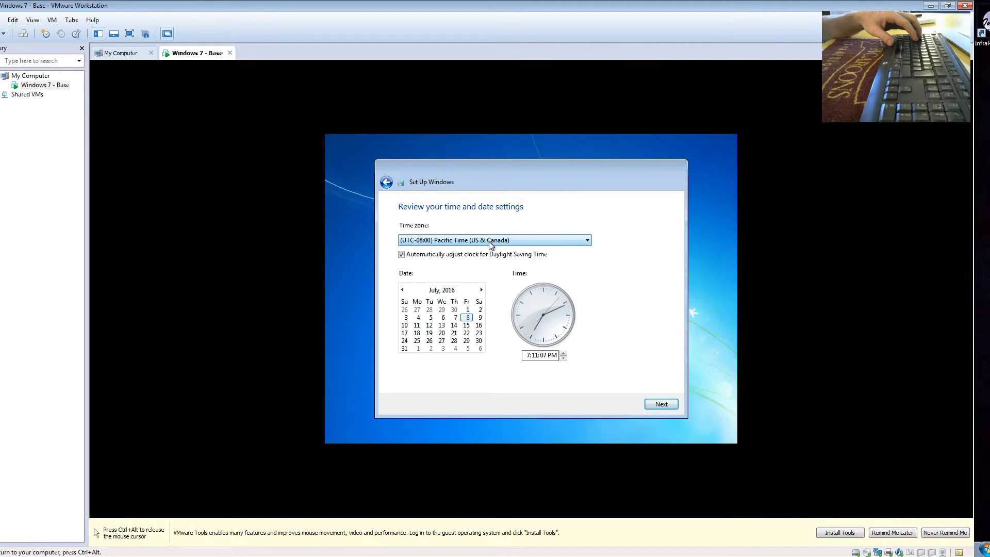
# Step: Set the time zone to (UTC-04:00) Atlantic Time (Canada) and choose Home network as the computer's location
pyautogui.click(490, 241)
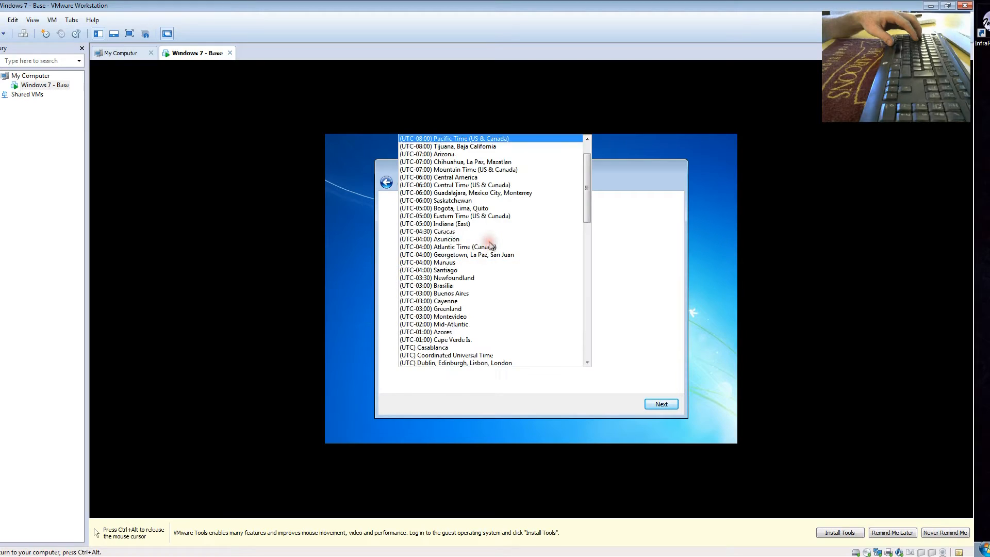
pyautogui.click(462, 249)
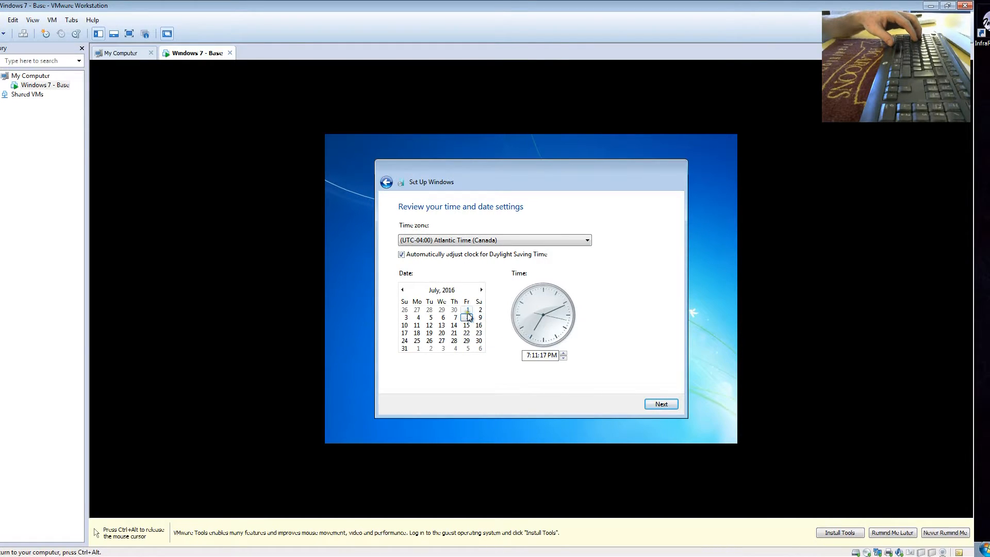
pyautogui.click(662, 405)
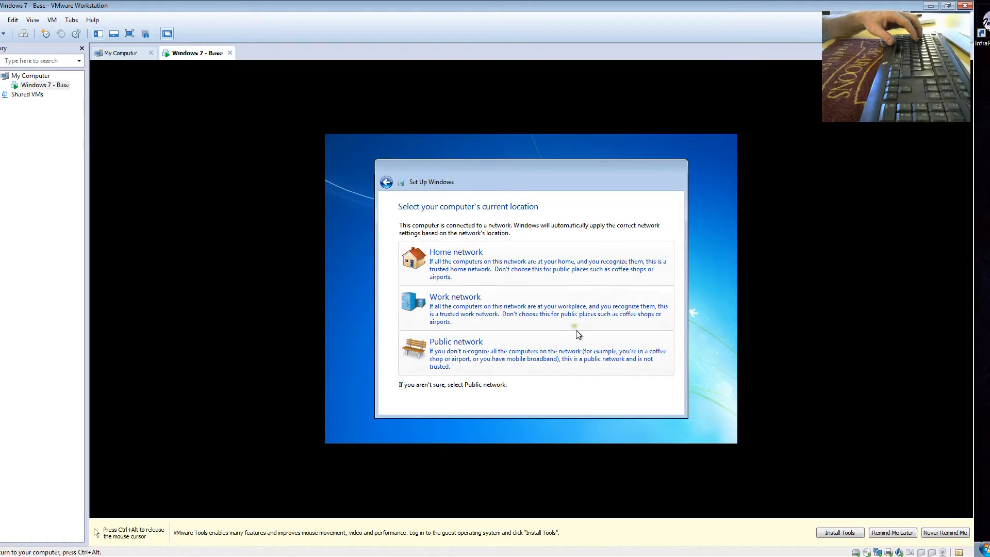
pyautogui.click(472, 263)
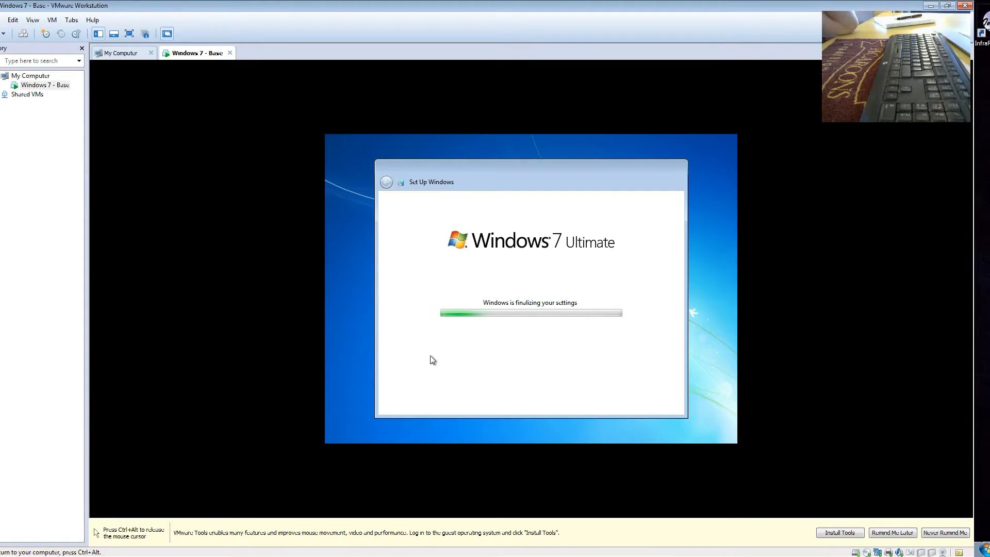
pyautogui.hotkey('shift', 'F10')
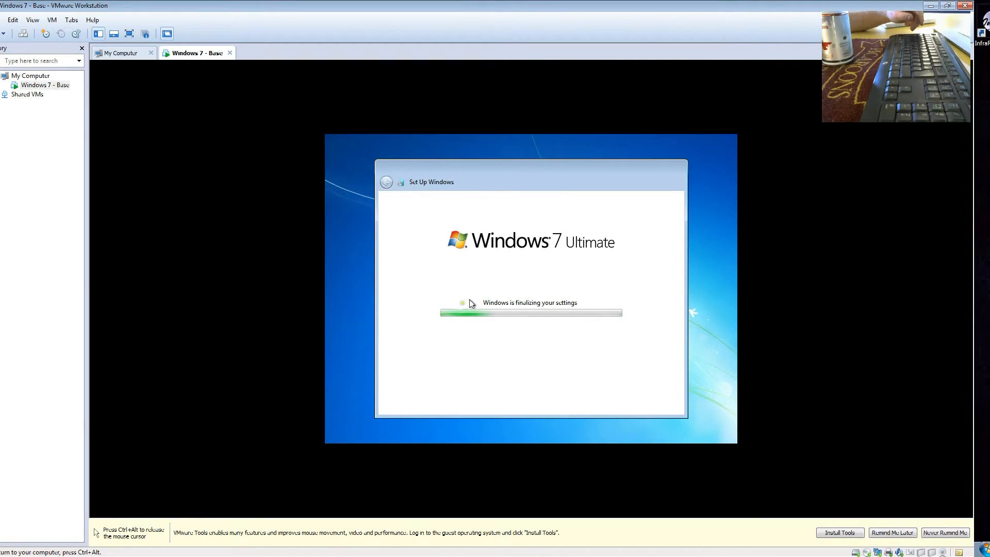
pyautogui.moveTo(589, 178)
pyautogui.mouseDown()
pyautogui.moveTo(576, 258)
pyautogui.moveTo(623, 139)
pyautogui.moveTo(577, 164)
pyautogui.moveTo(582, 172)
pyautogui.mouseUp()
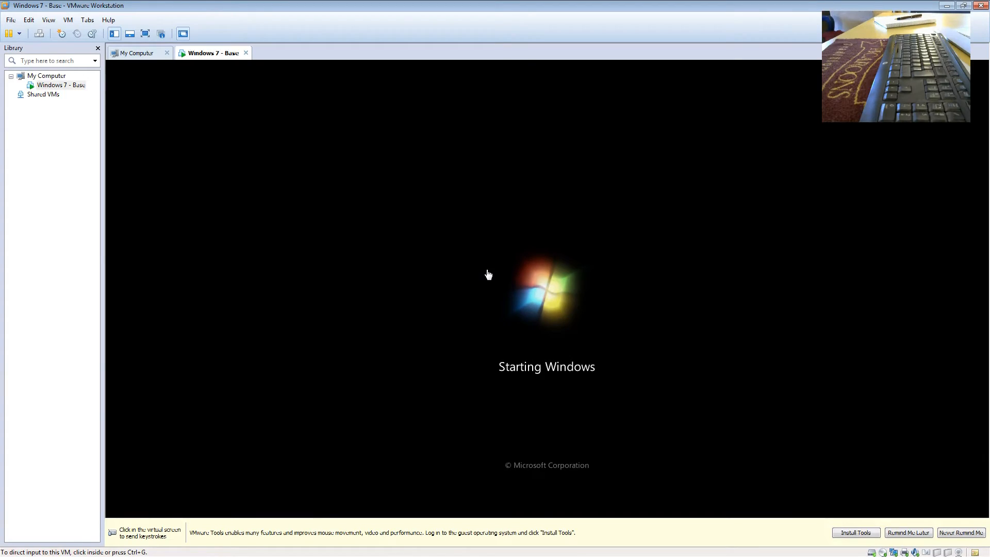
pyautogui.click(489, 274)
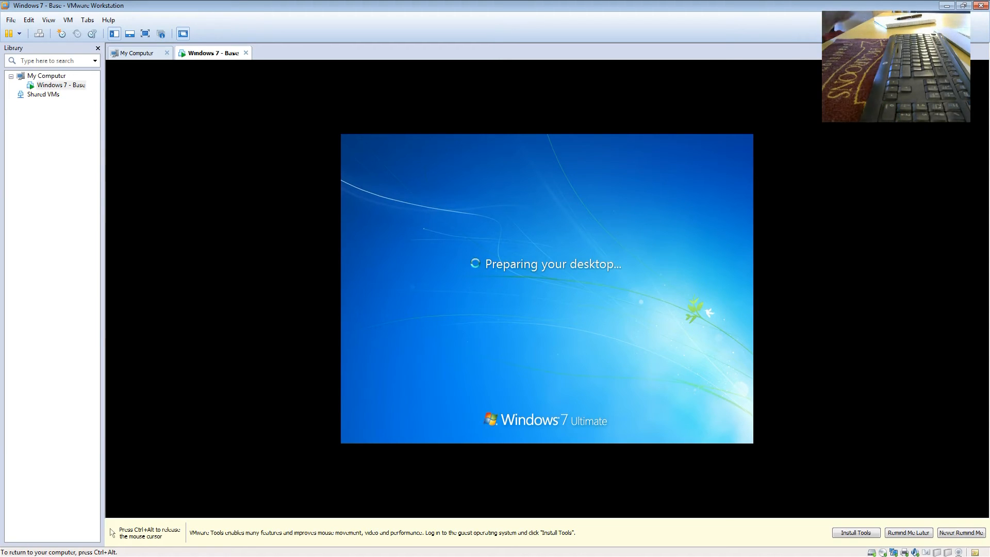
pyautogui.hotkey('ctrl', 'alt')
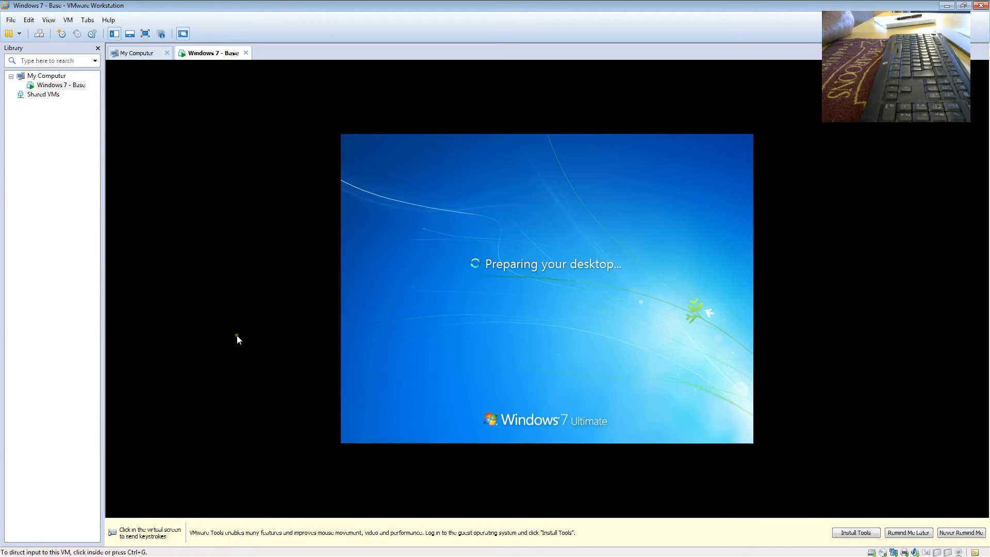
pyautogui.click(471, 284)
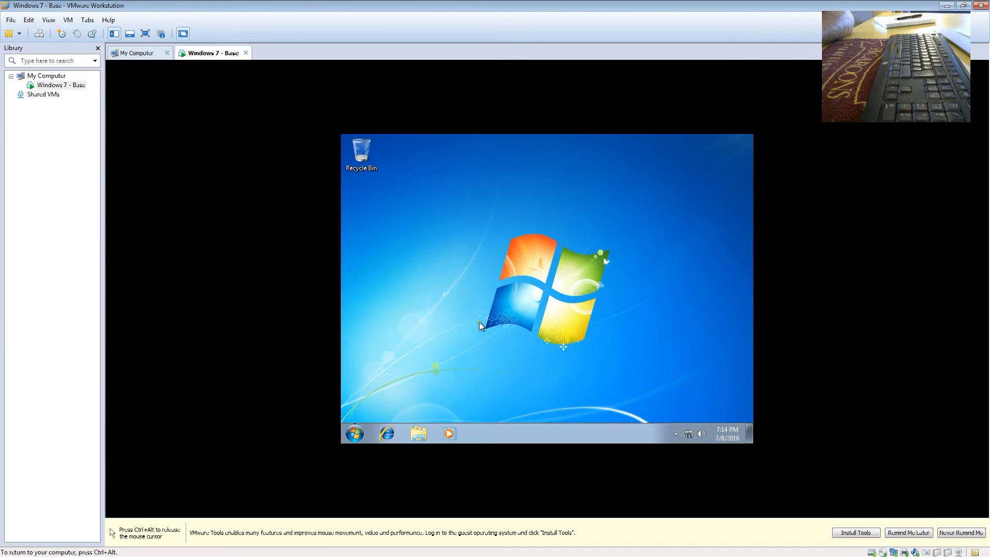
# Step: Look over the new Windows 7 desktop's Start menu, notification area icon settings and list of all programs
pyautogui.click(352, 435)
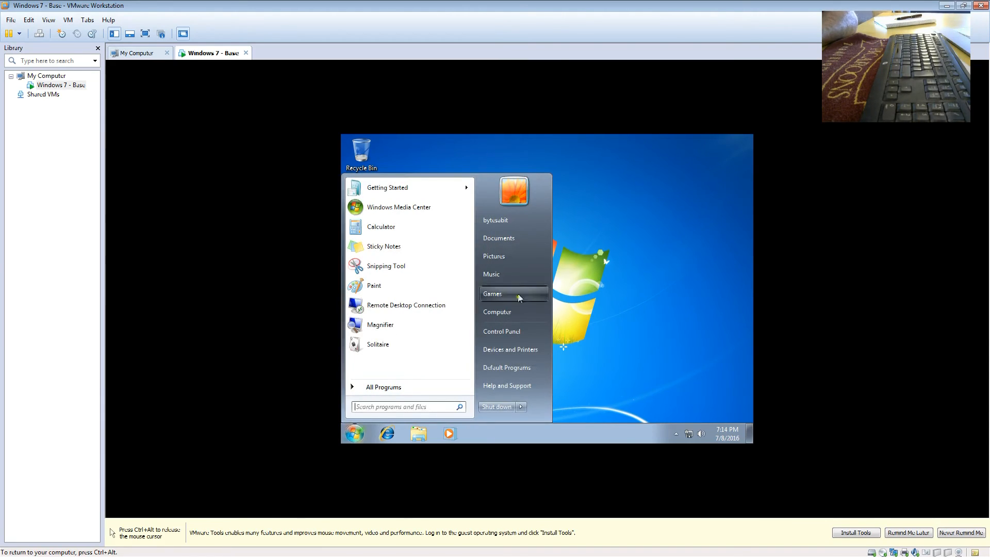
pyautogui.click(640, 261)
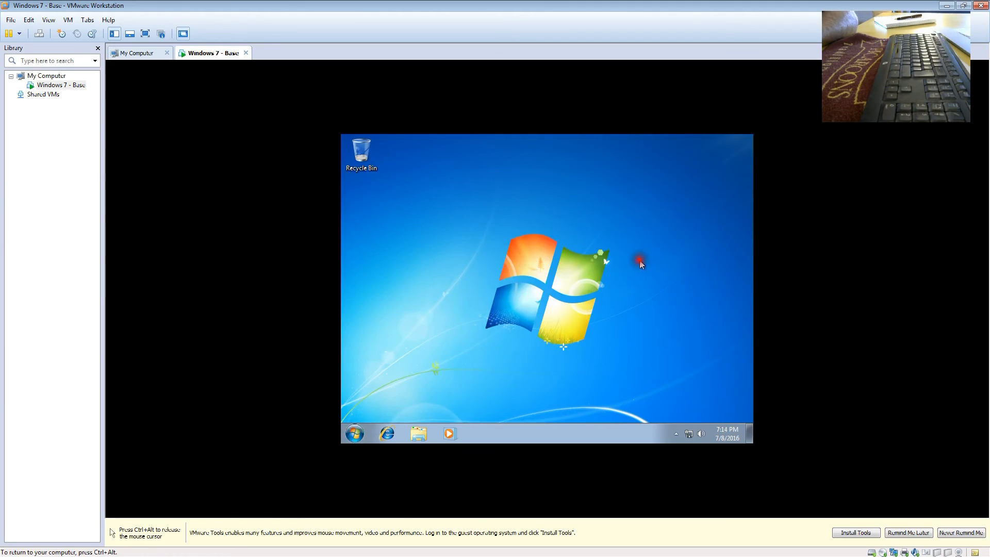
pyautogui.click(676, 434)
pyautogui.click(672, 412)
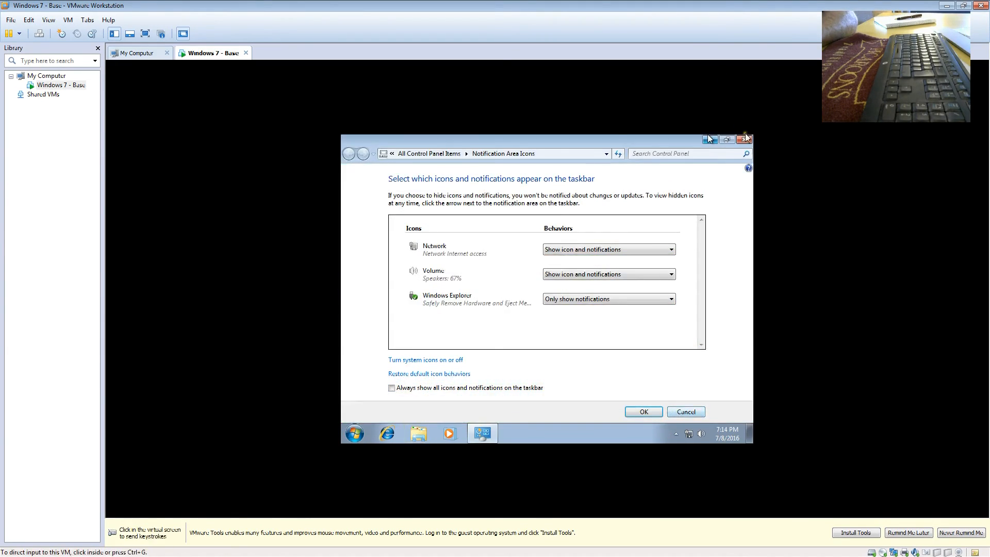
pyautogui.click(746, 139)
pyautogui.click(362, 438)
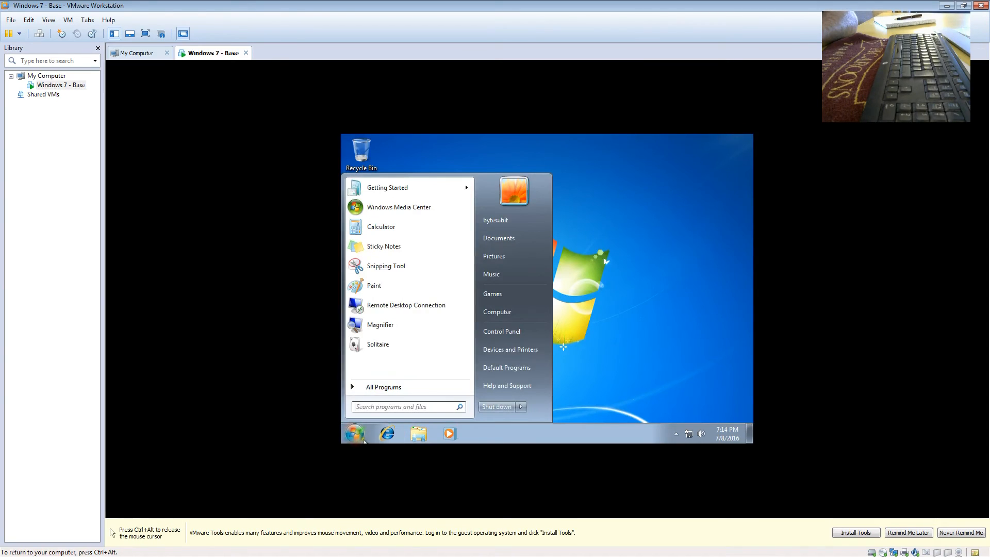
pyautogui.click(383, 388)
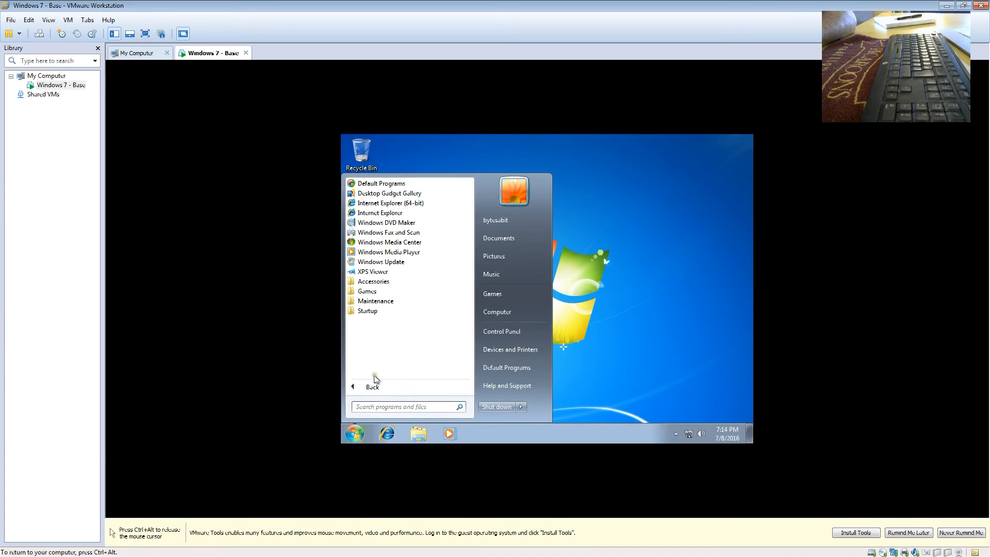
pyautogui.click(377, 388)
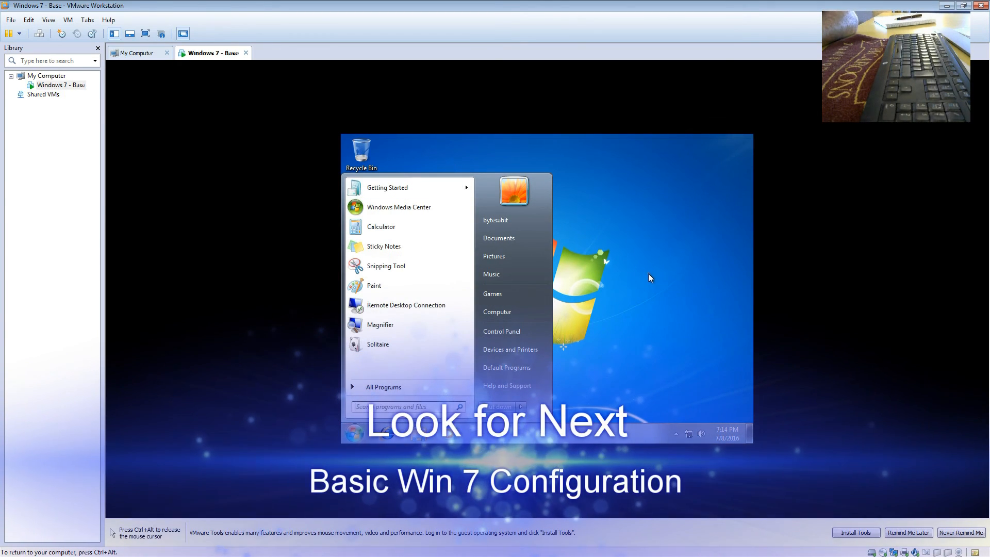
pyautogui.click(649, 267)
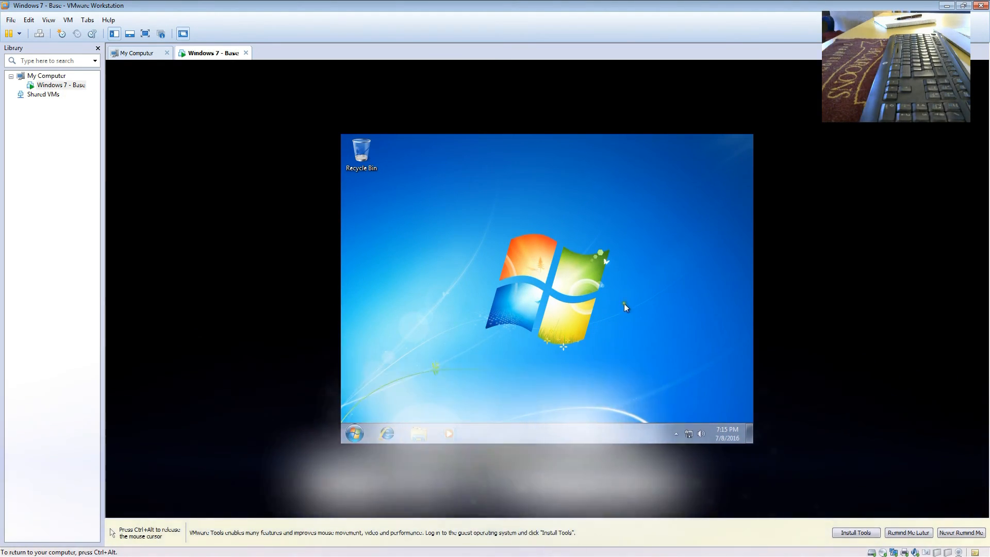
pyautogui.hotkey('ctrl', 'alt')
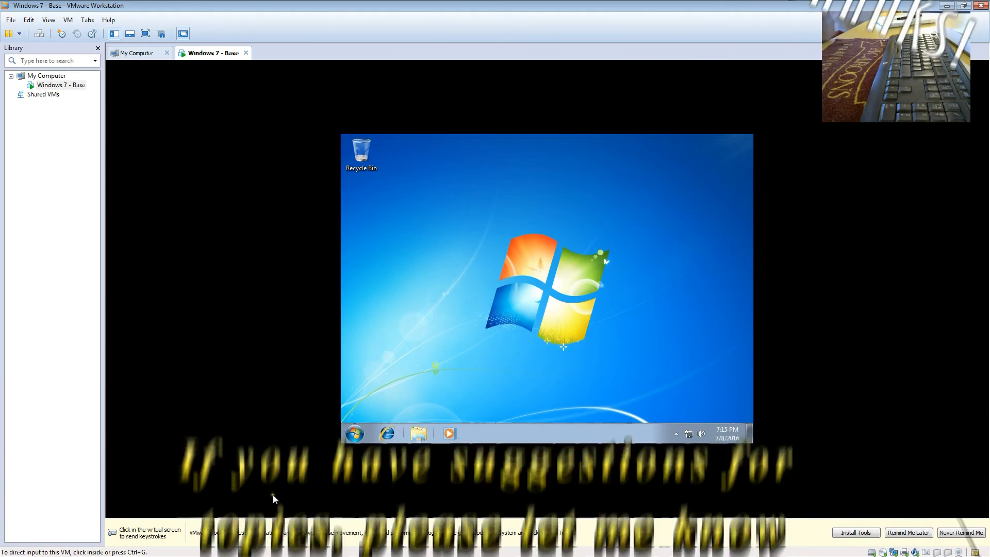
pyautogui.click(292, 478)
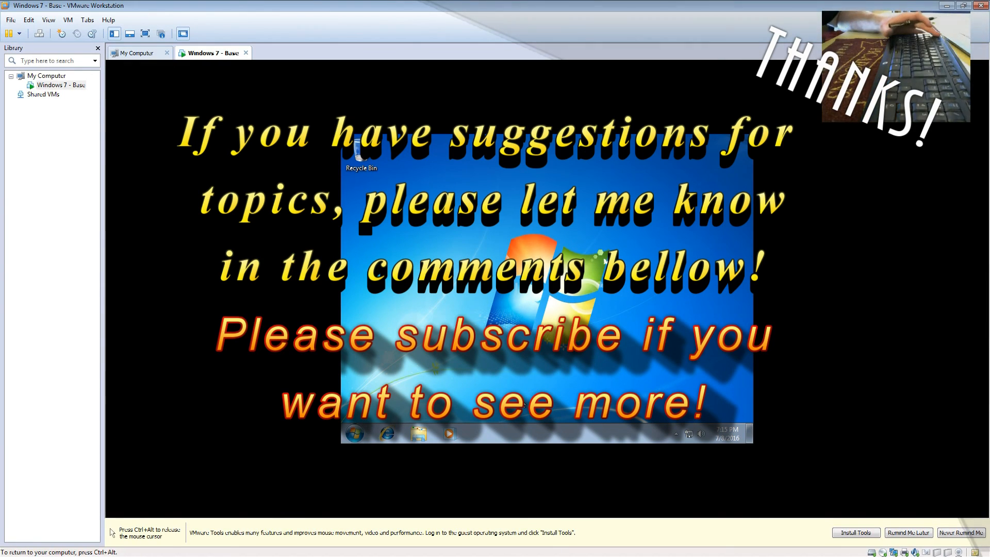
pyautogui.hotkey('ctrl', 'alt')
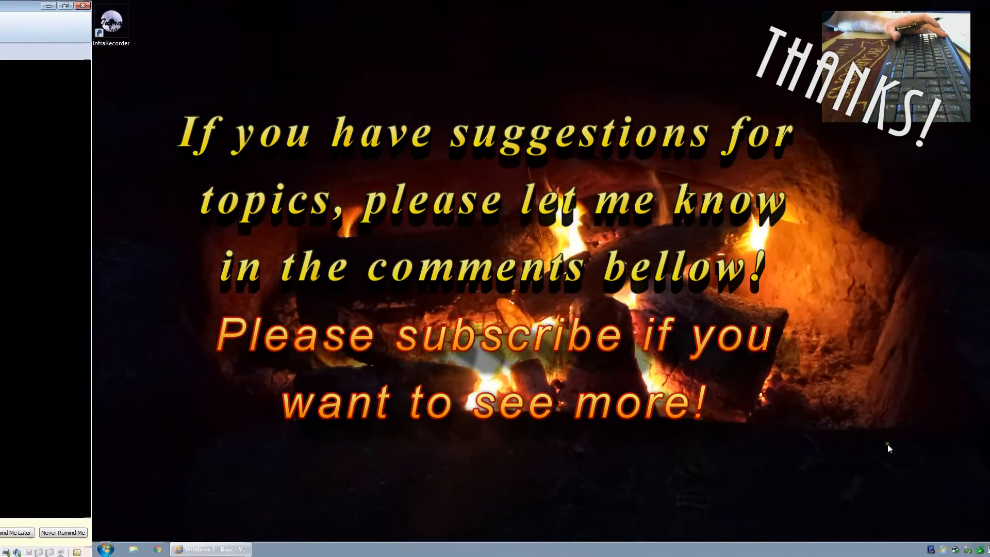